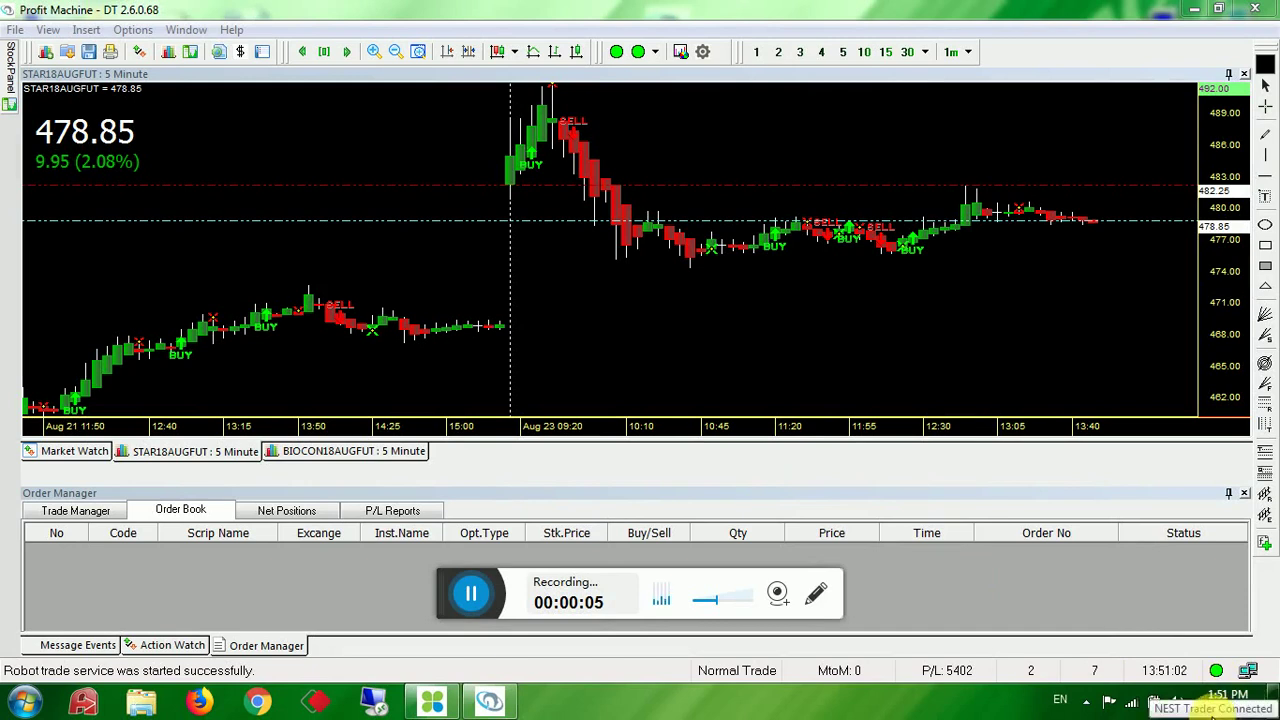
# Show the Order Manager's Net Positions list, which has no open positions
pyautogui.moveTo(1235, 711)
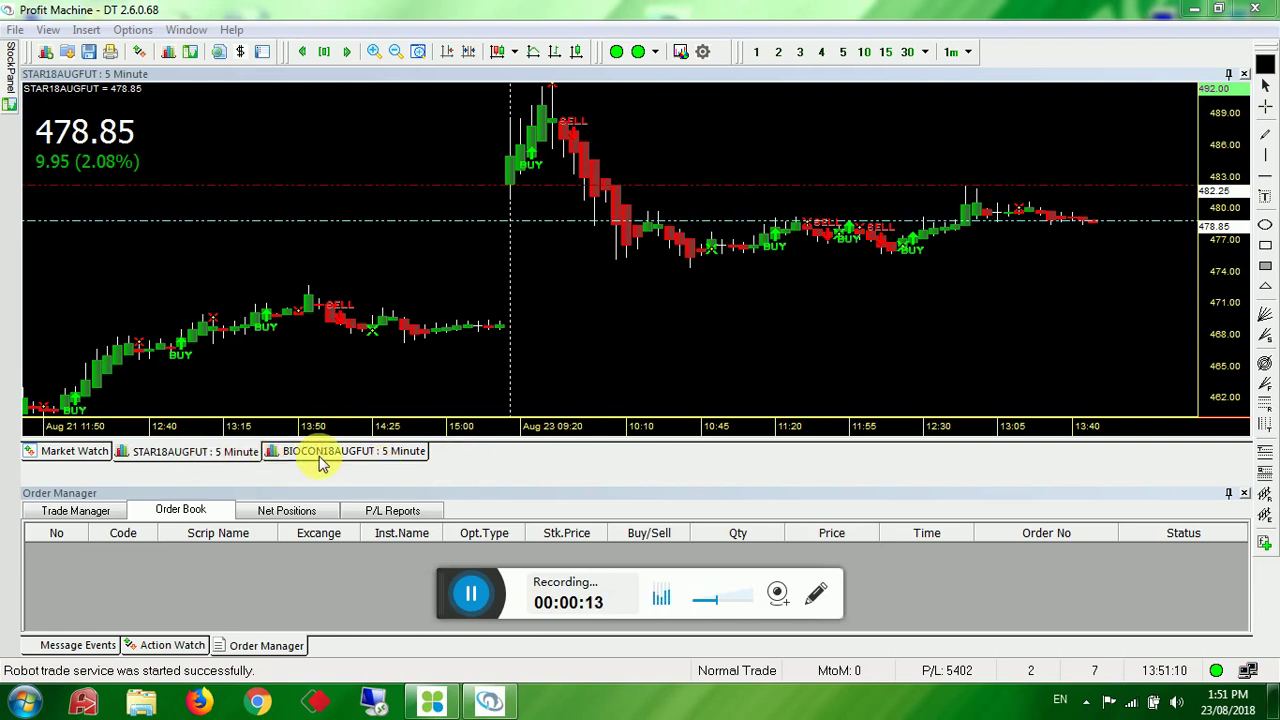
# Review positions and the order book, then show the P/L report: BIOCON 4410, STAR 992, total 5402
pyautogui.click(296, 510)
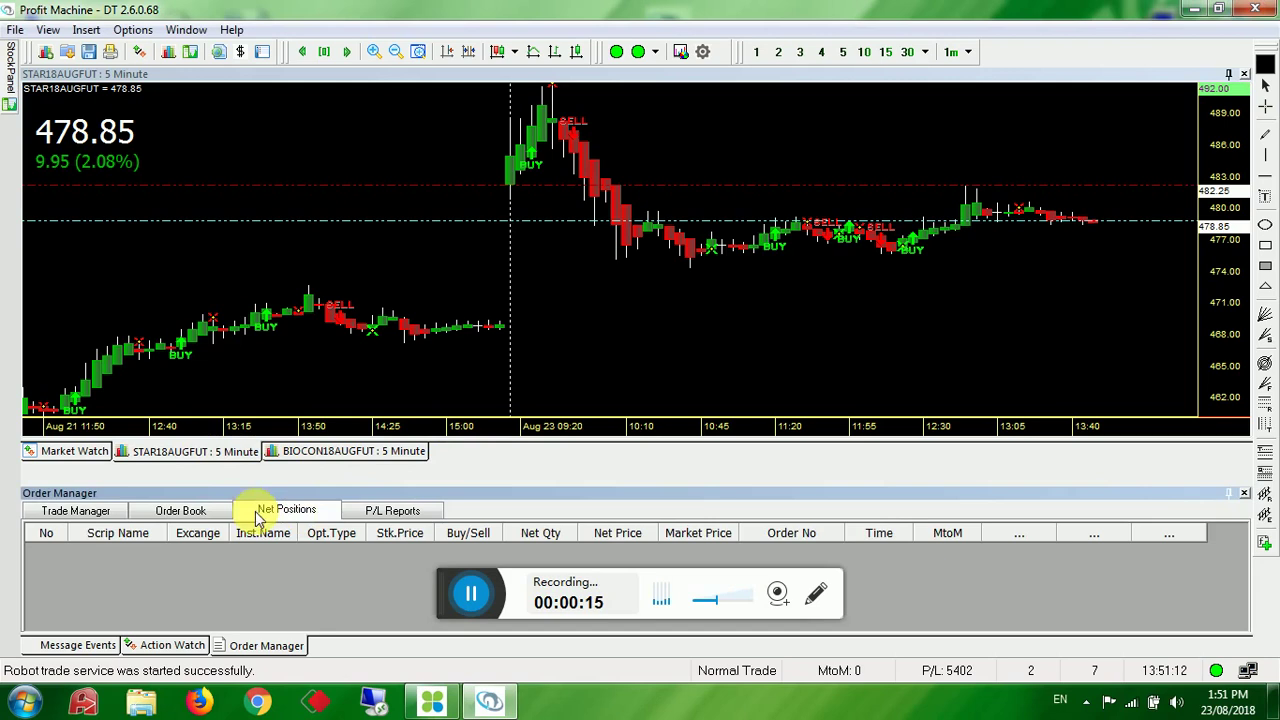
pyautogui.click(196, 511)
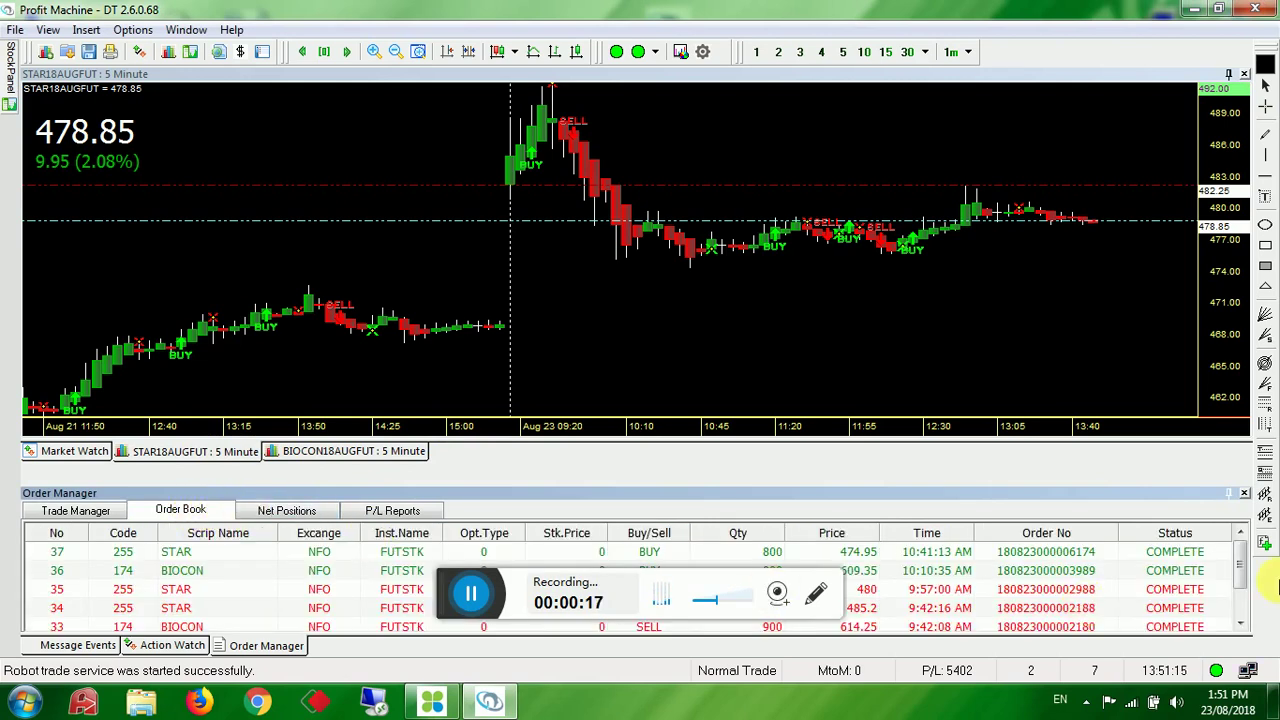
pyautogui.moveTo(1238, 566); pyautogui.dragTo(1238, 600)
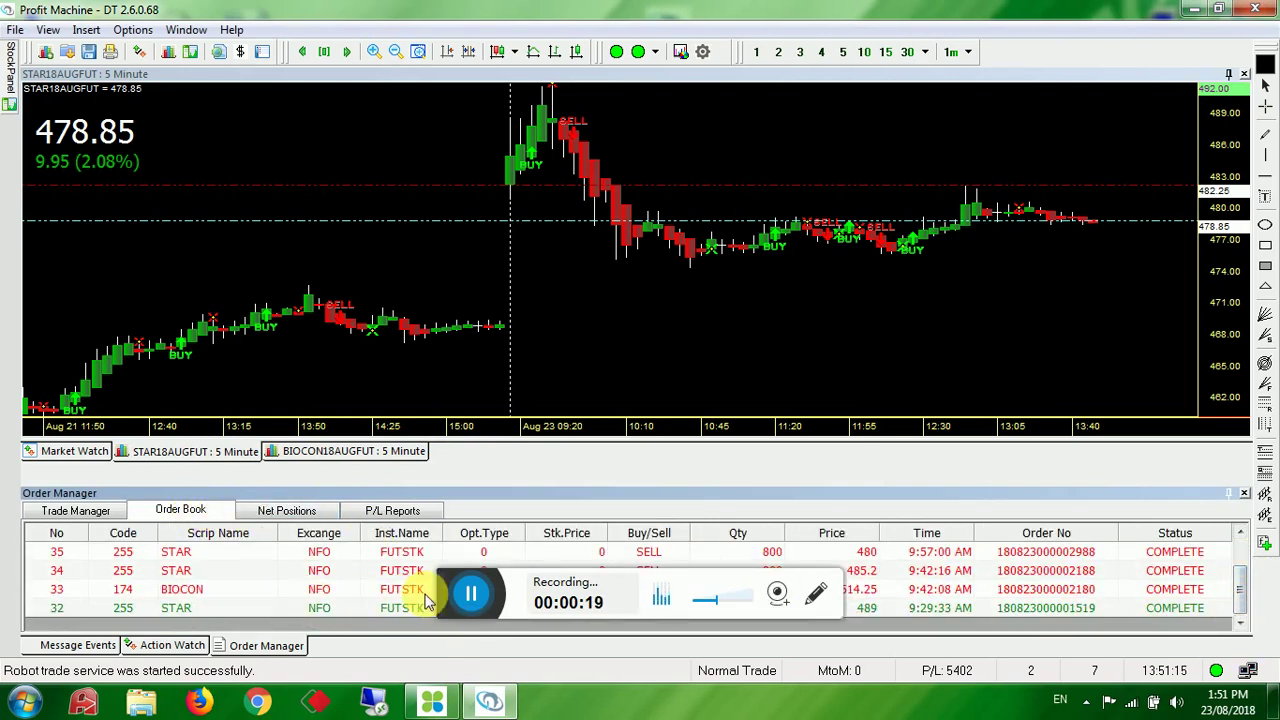
pyautogui.moveTo(450, 565); pyautogui.dragTo(571, 500)
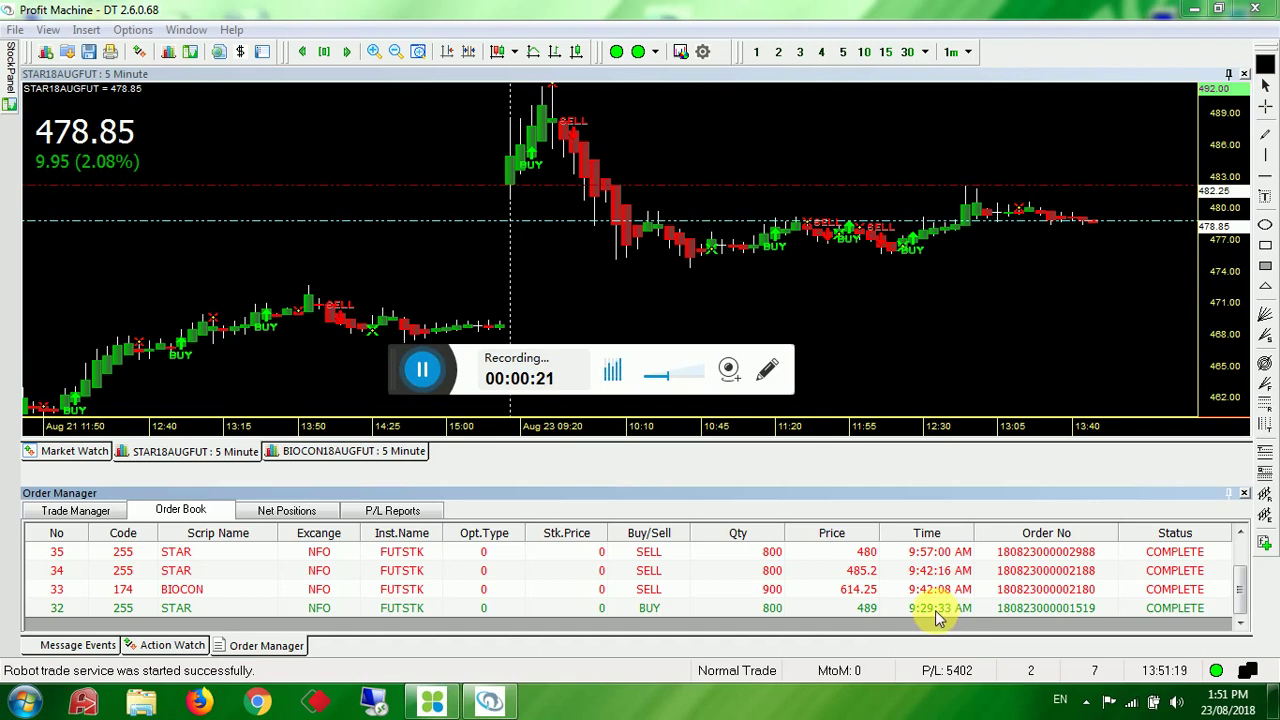
pyautogui.moveTo(1238, 600); pyautogui.dragTo(1256, 540)
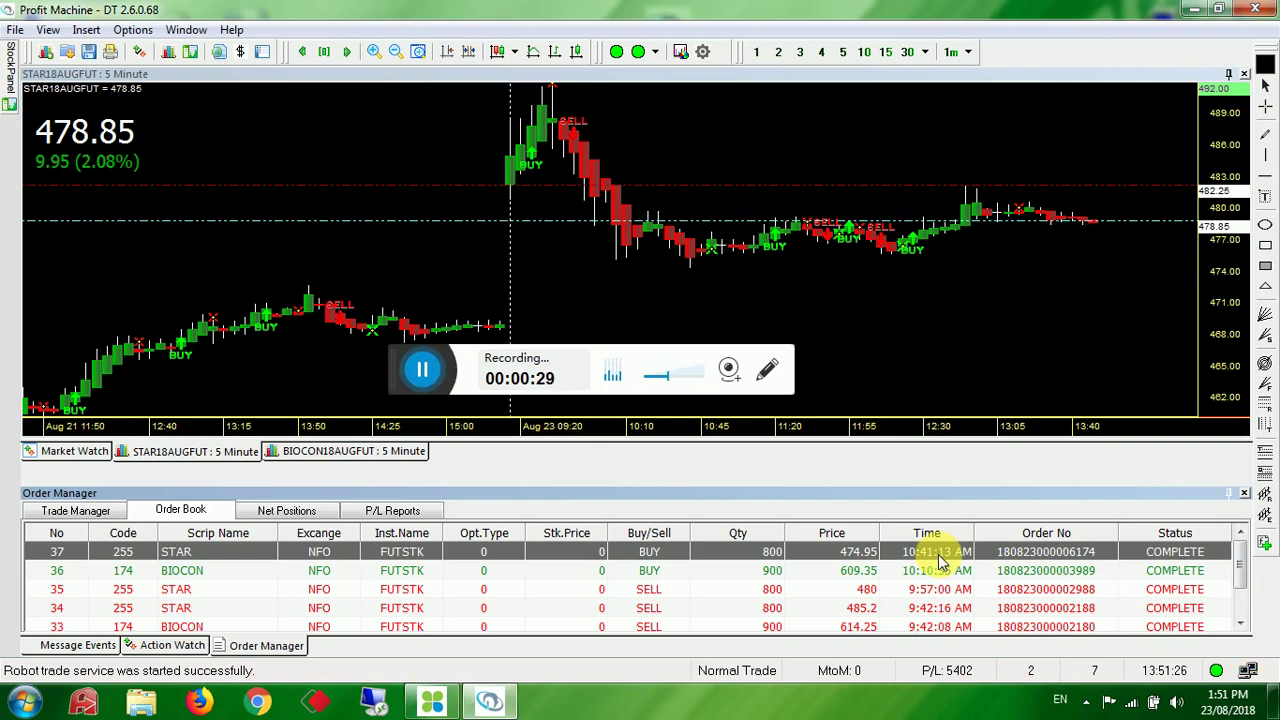
pyautogui.click(394, 511)
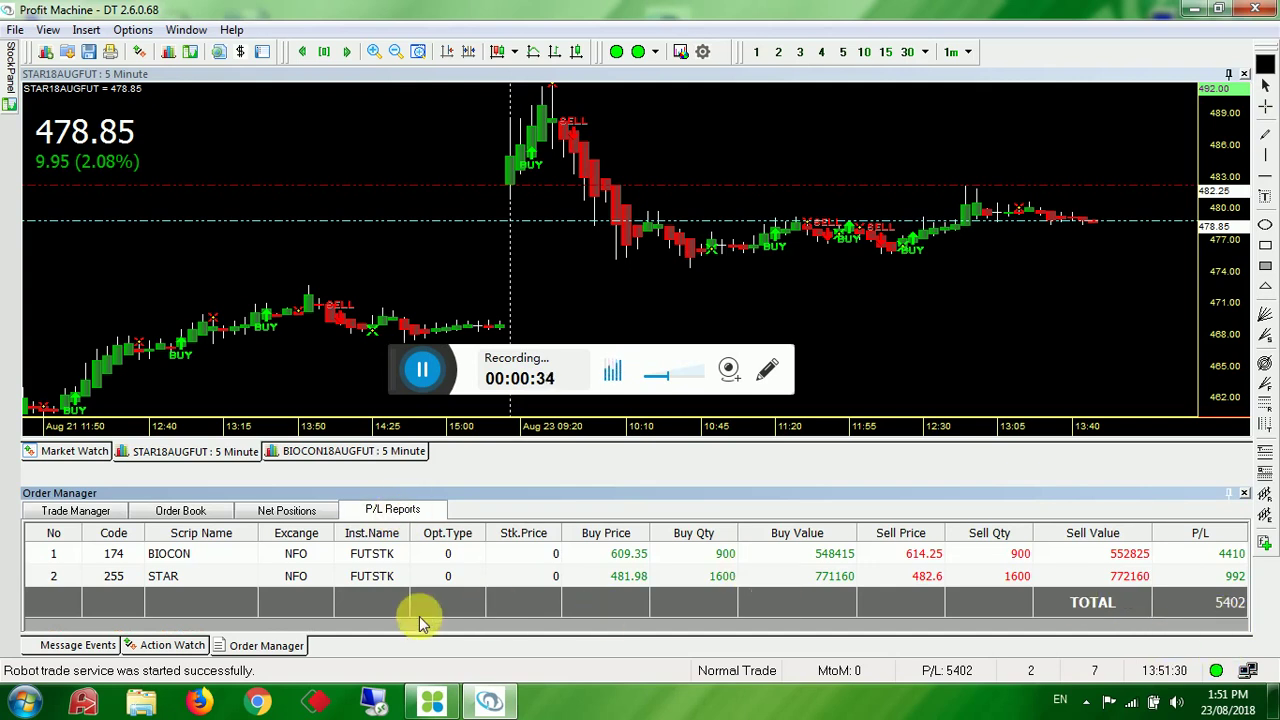
# In NEST Trader, check admin positions (STAR 1,000, BIOCON 4,410, MTM 5,410), then close them
pyautogui.click(489, 702)
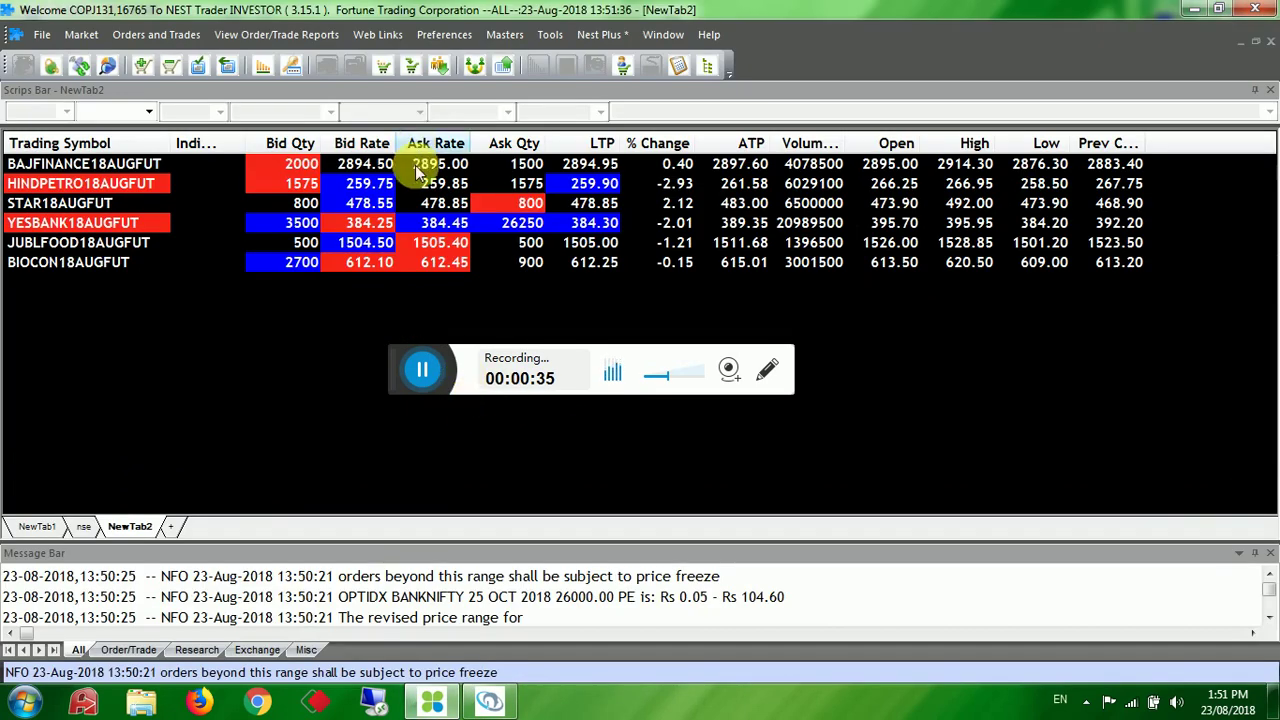
pyautogui.click(916, 426)
pyautogui.hotkey('alt', 'F6')
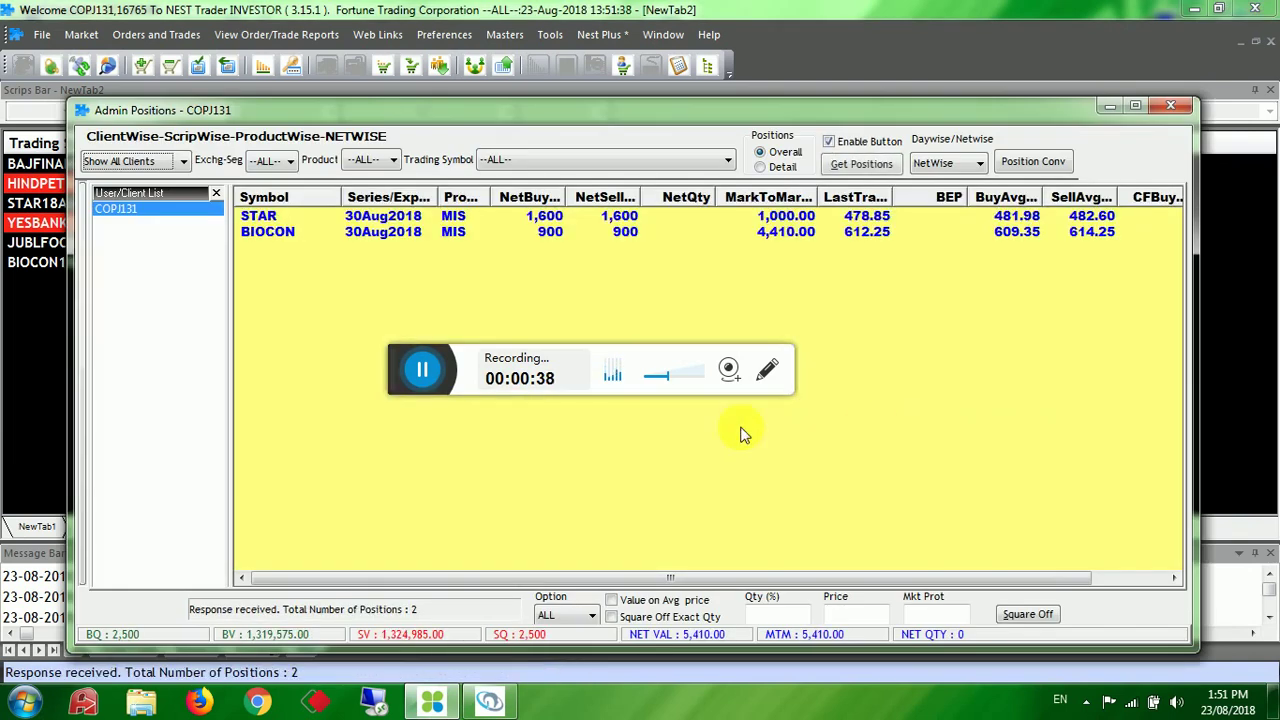
pyautogui.moveTo(397, 380); pyautogui.dragTo(92, 463)
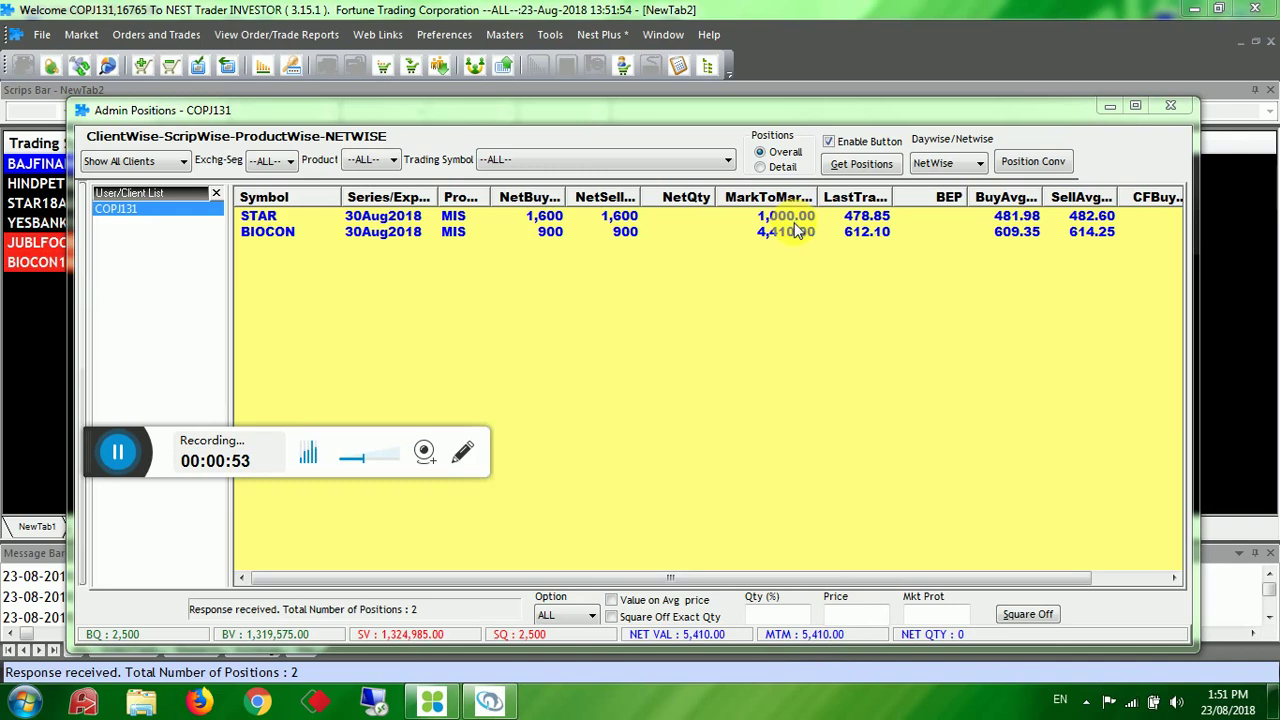
pyautogui.click(1169, 106)
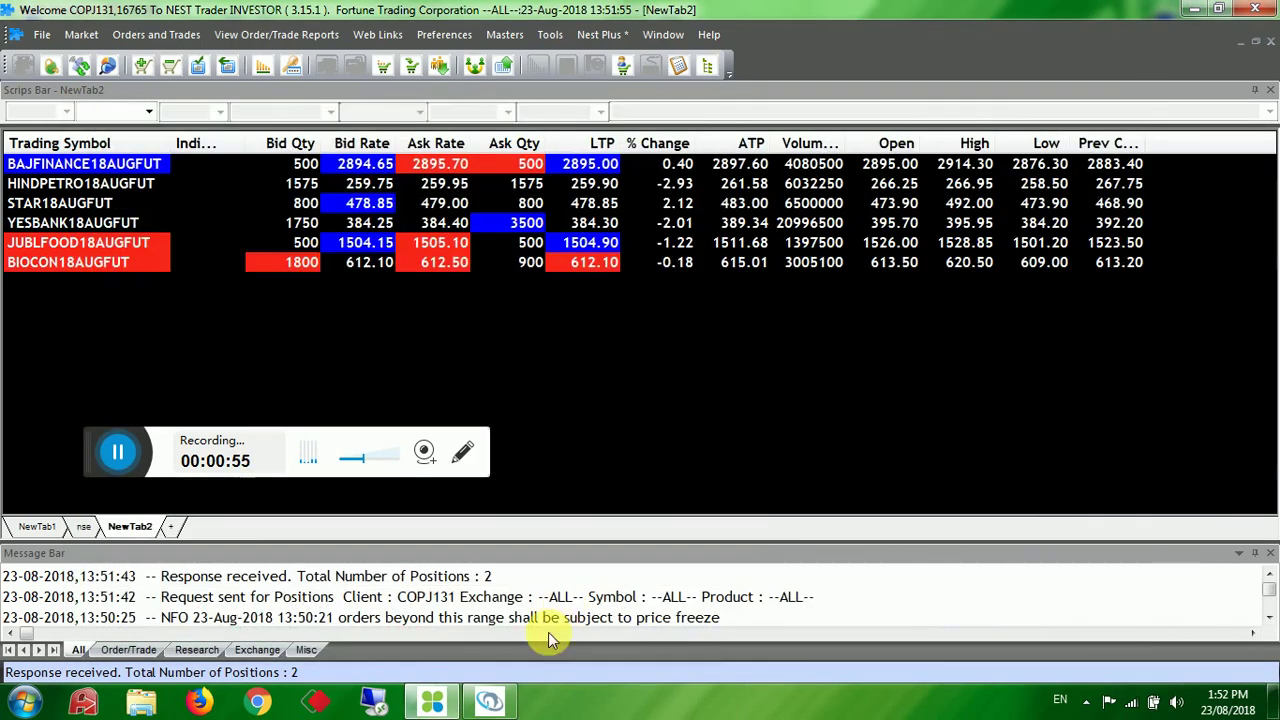
# Return to Profit Machine and open Options on the Robots tab with NEST Trader integration
pyautogui.click(487, 704)
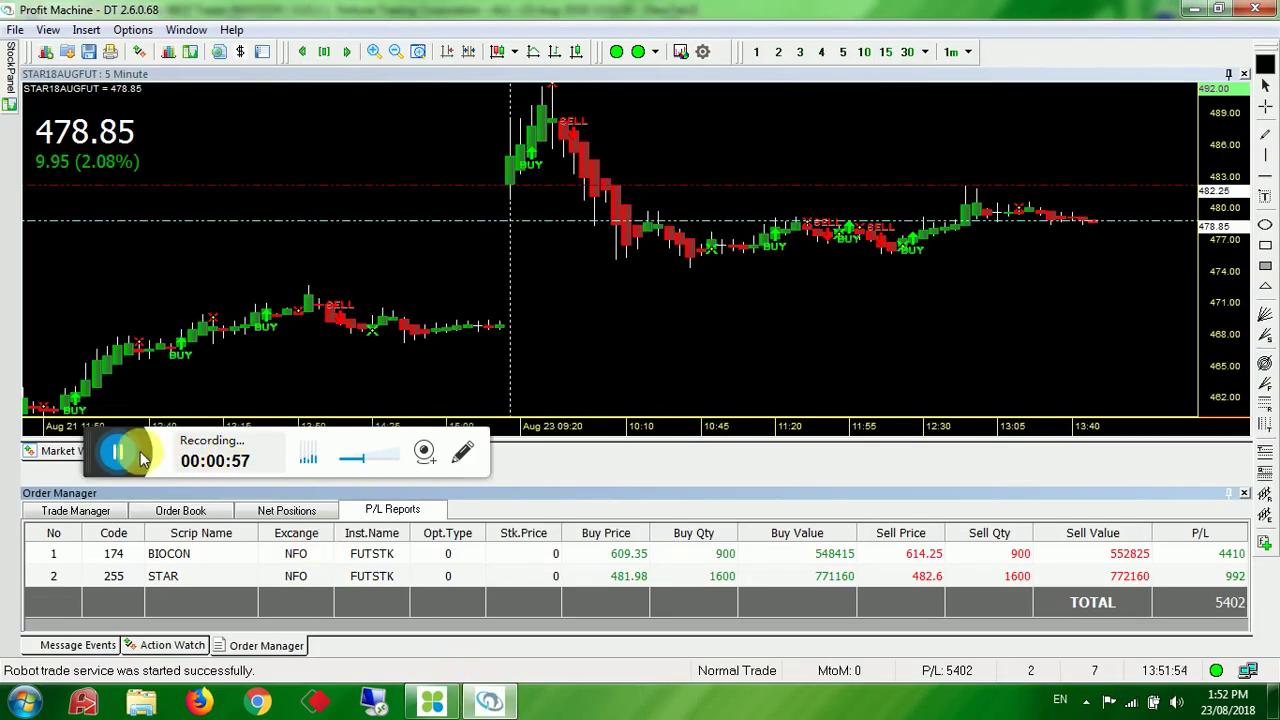
pyautogui.moveTo(100, 463); pyautogui.dragTo(105, 262)
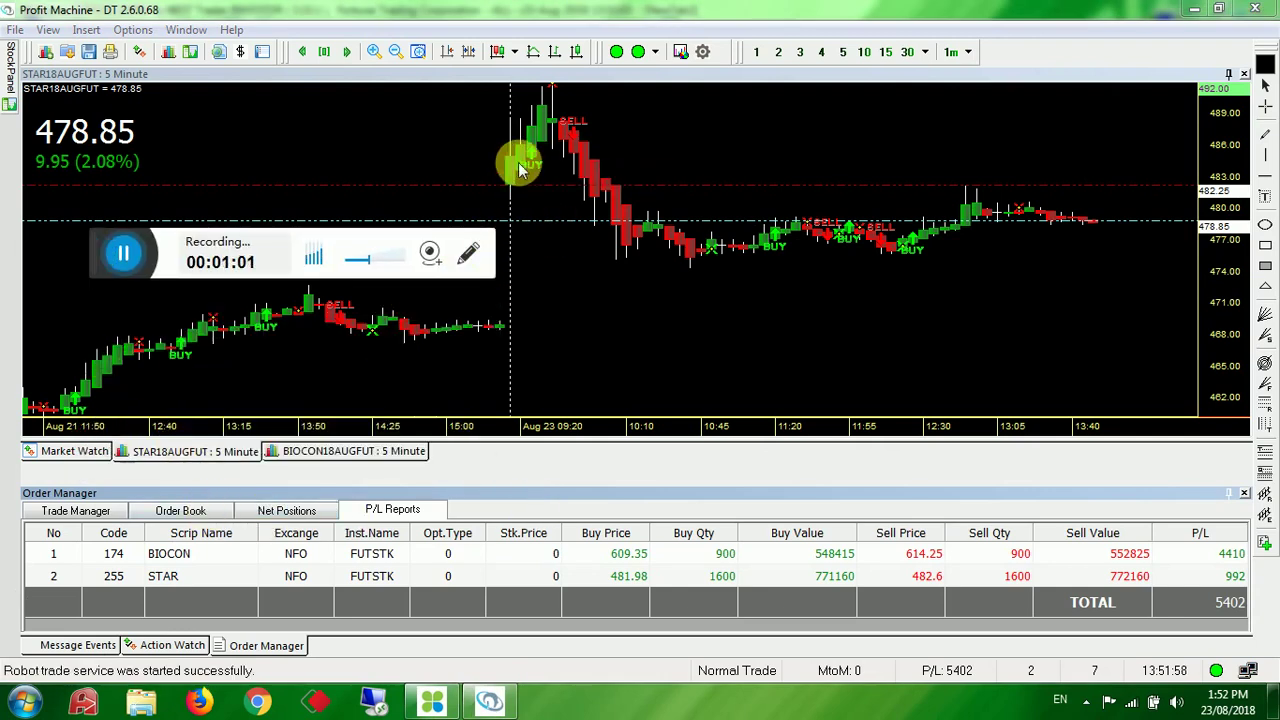
pyautogui.moveTo(533, 165)
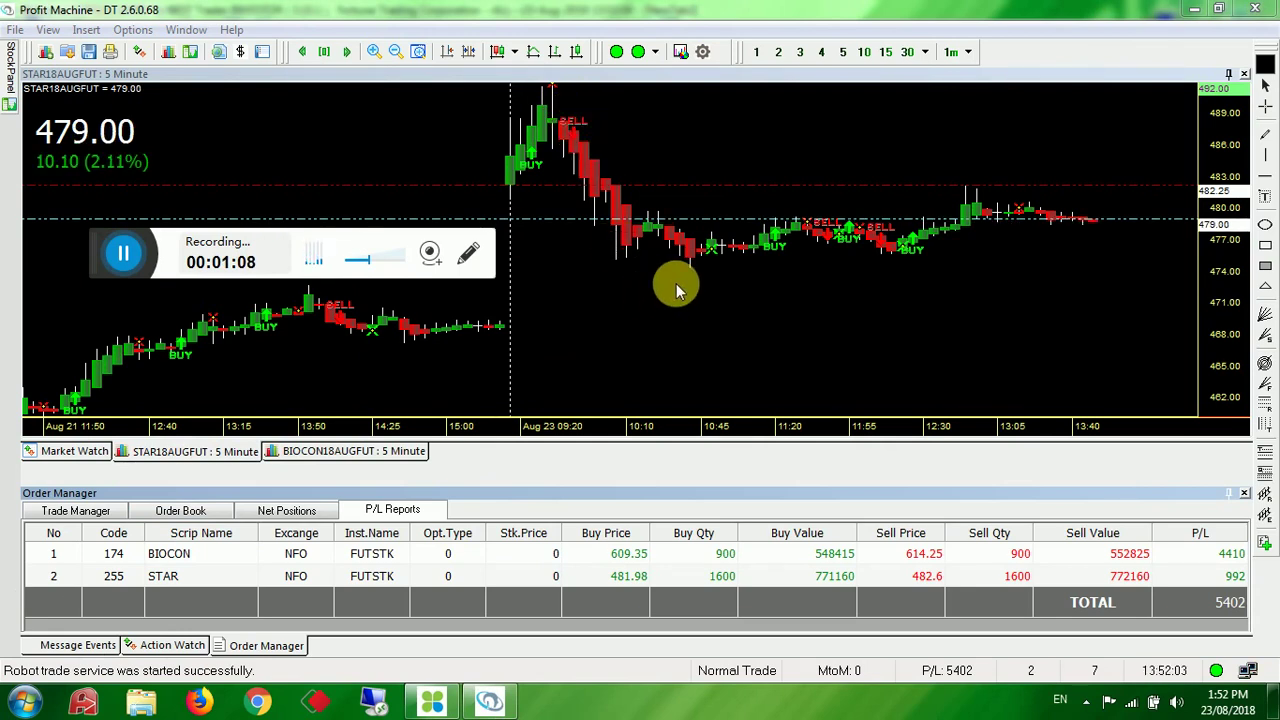
pyautogui.click(704, 52)
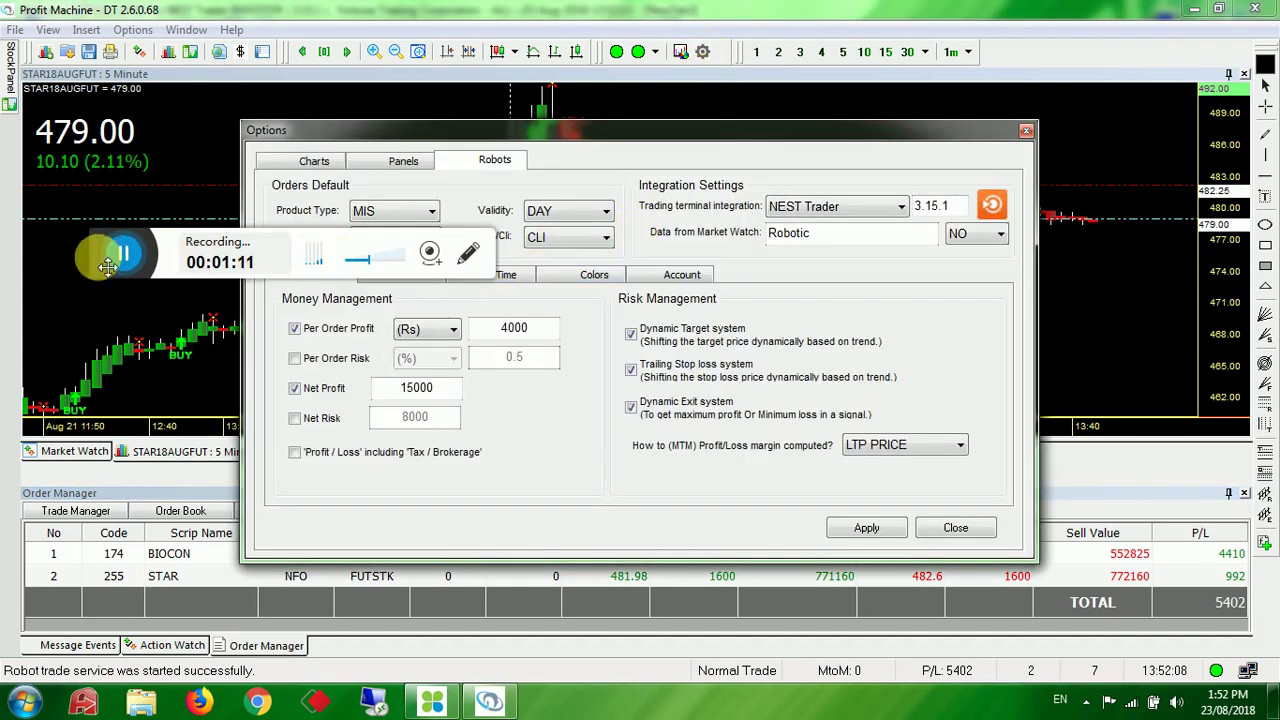
# Review the robot Profit & Loss and Orders settings, then close the Options dialog
pyautogui.moveTo(135, 258); pyautogui.dragTo(130, 615)
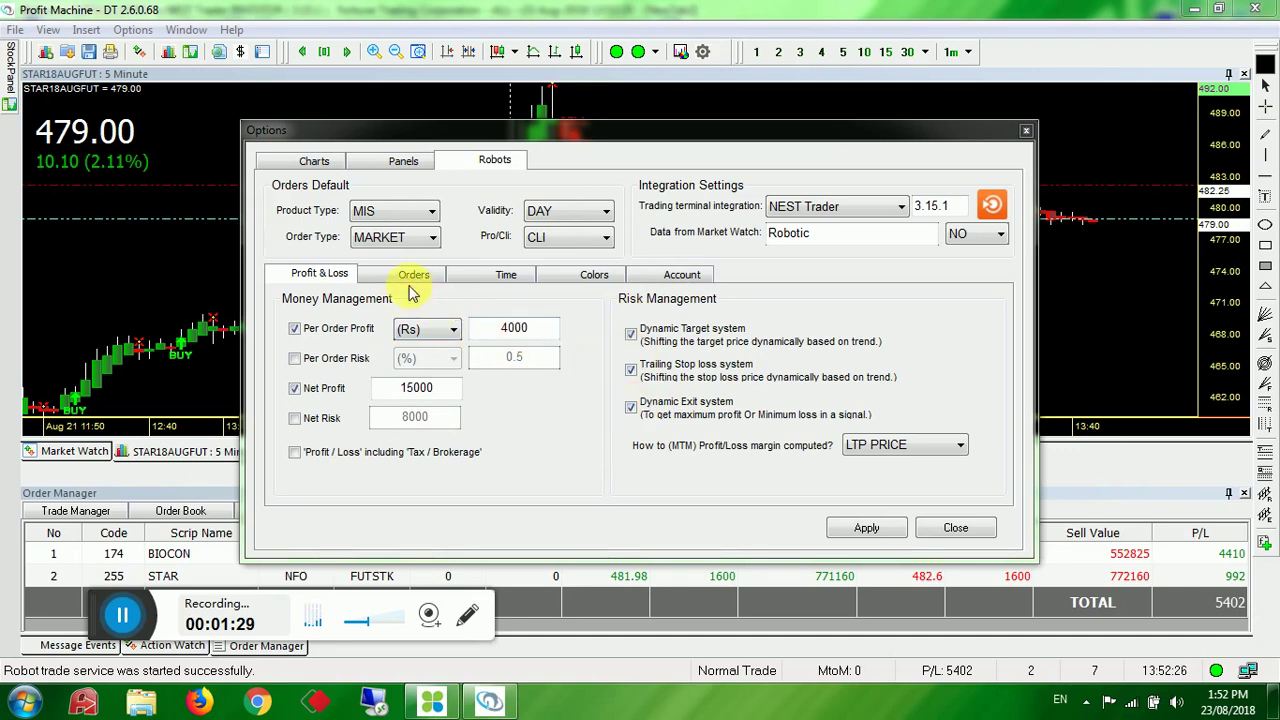
pyautogui.click(413, 290)
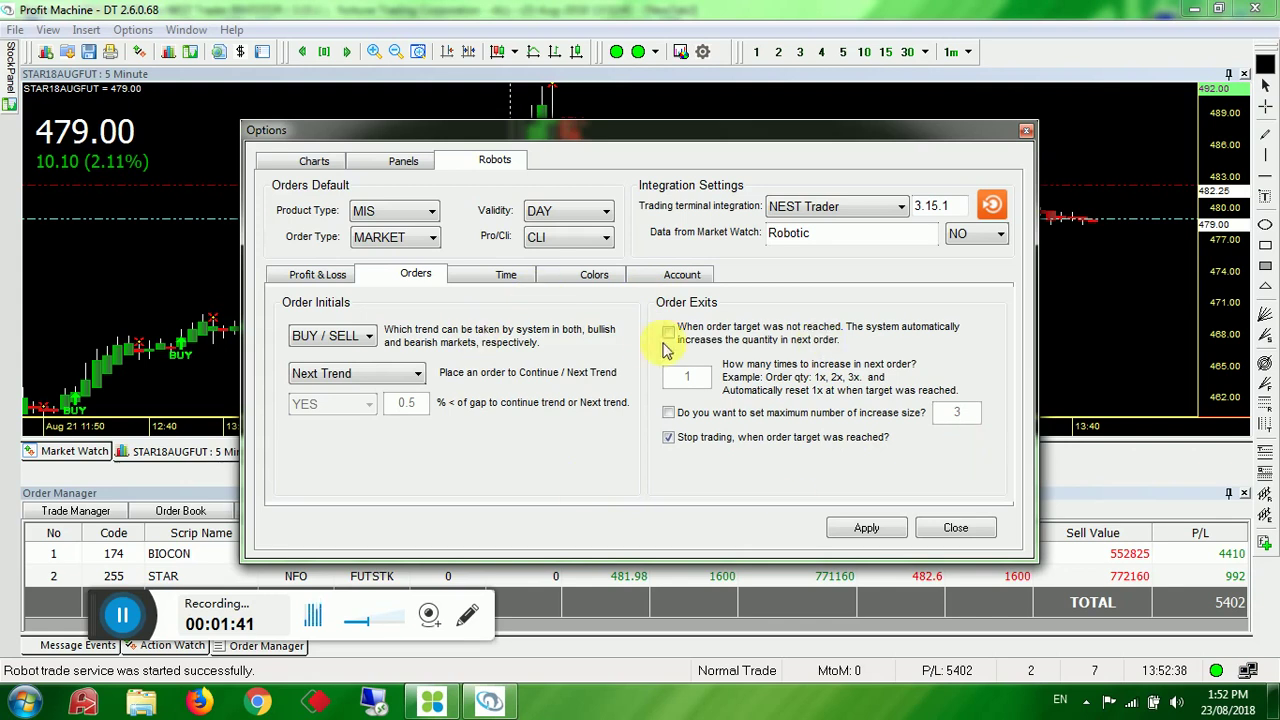
pyautogui.click(958, 524)
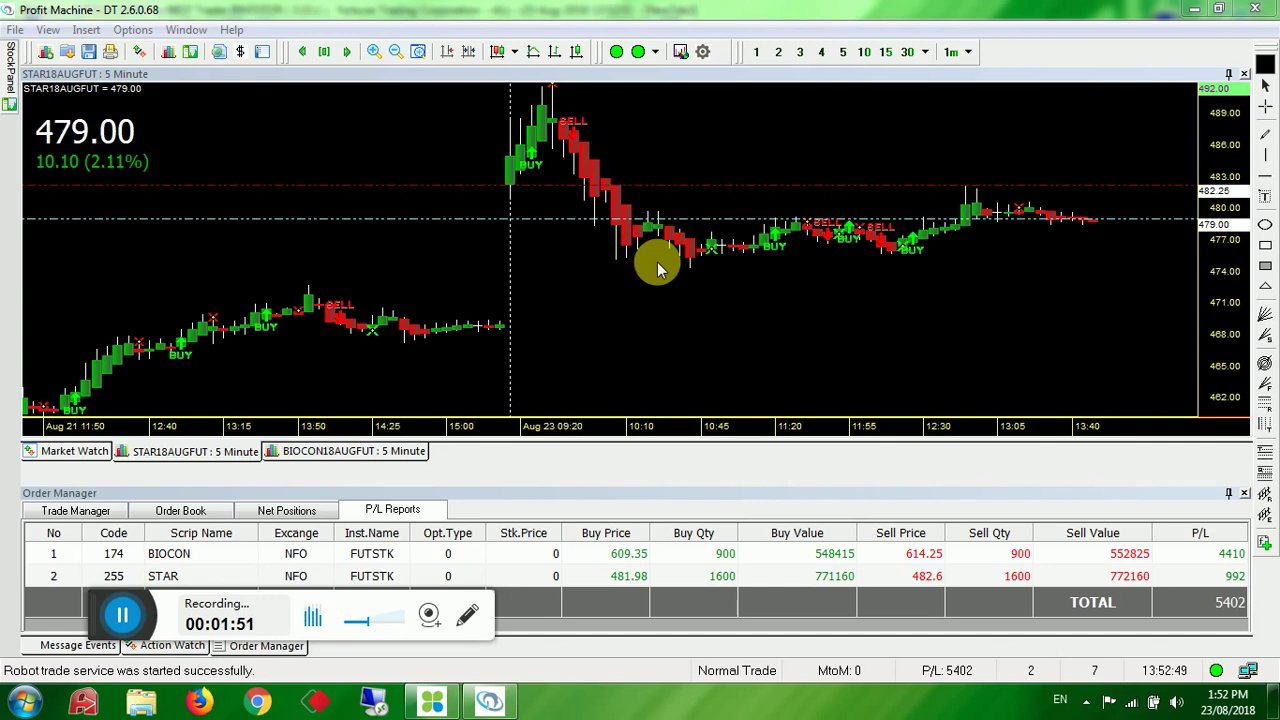
# Show the BIOCON18AUGFUT 5-minute chart and reopen Options: per-order profit Rs 4000, net profit 15000
pyautogui.click(390, 450)
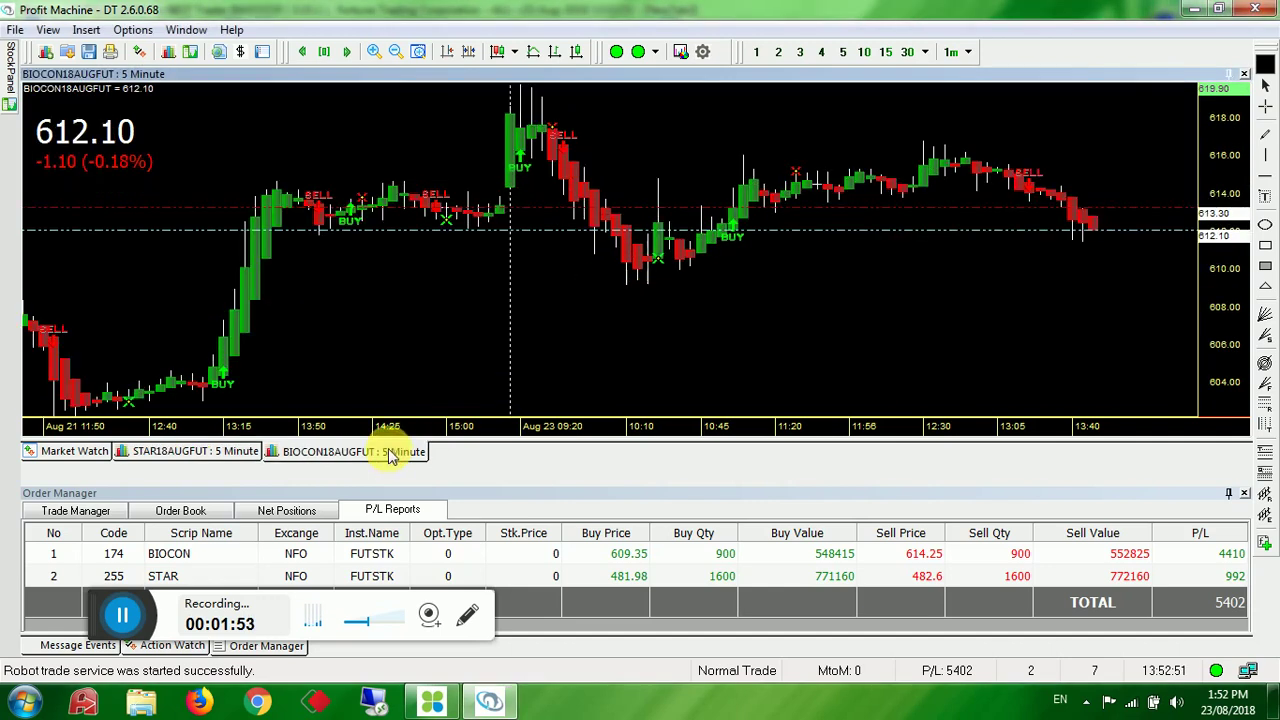
pyautogui.moveTo(566, 142)
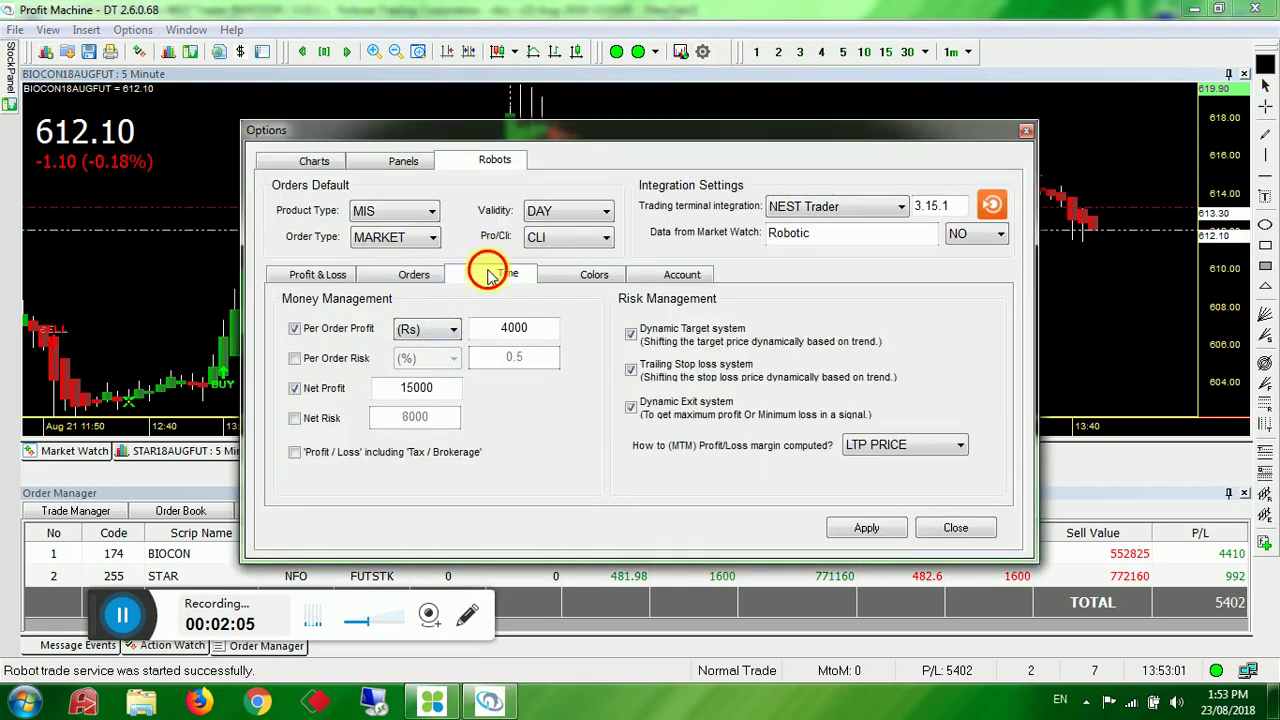
# Review the robot's Nse/Mcx trading time settings, then close Options
pyautogui.click(495, 273)
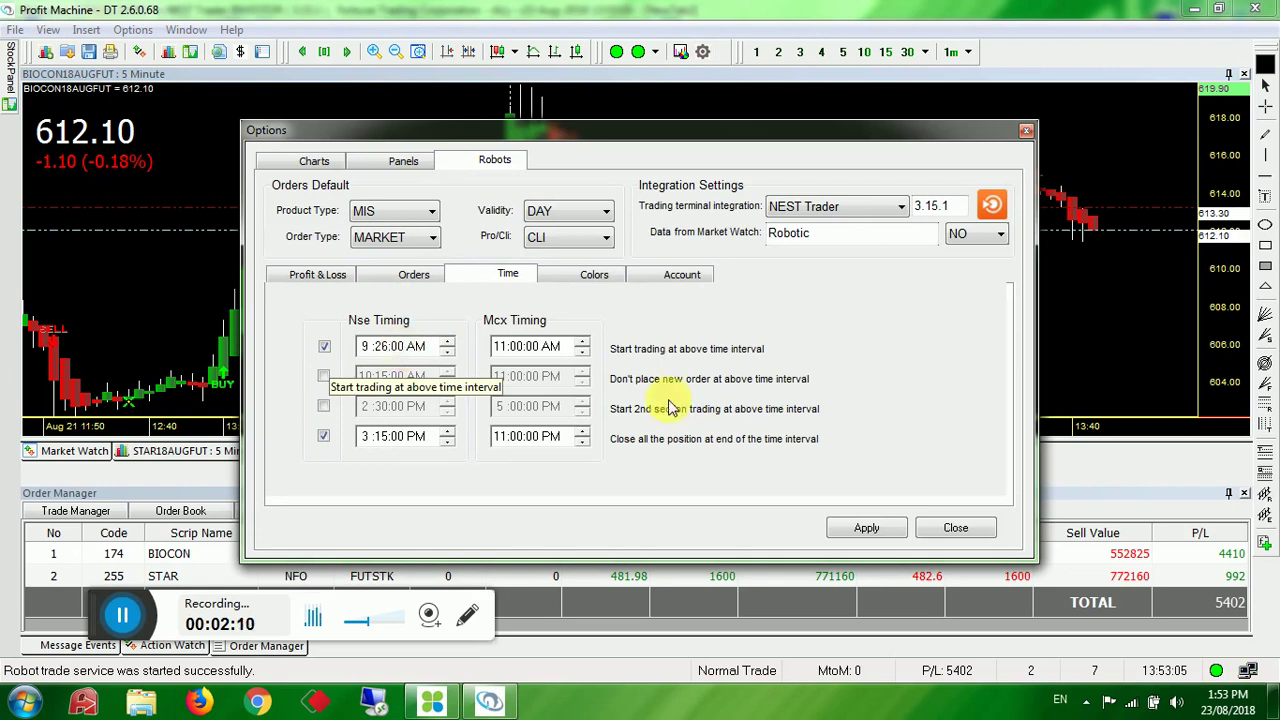
pyautogui.click(955, 527)
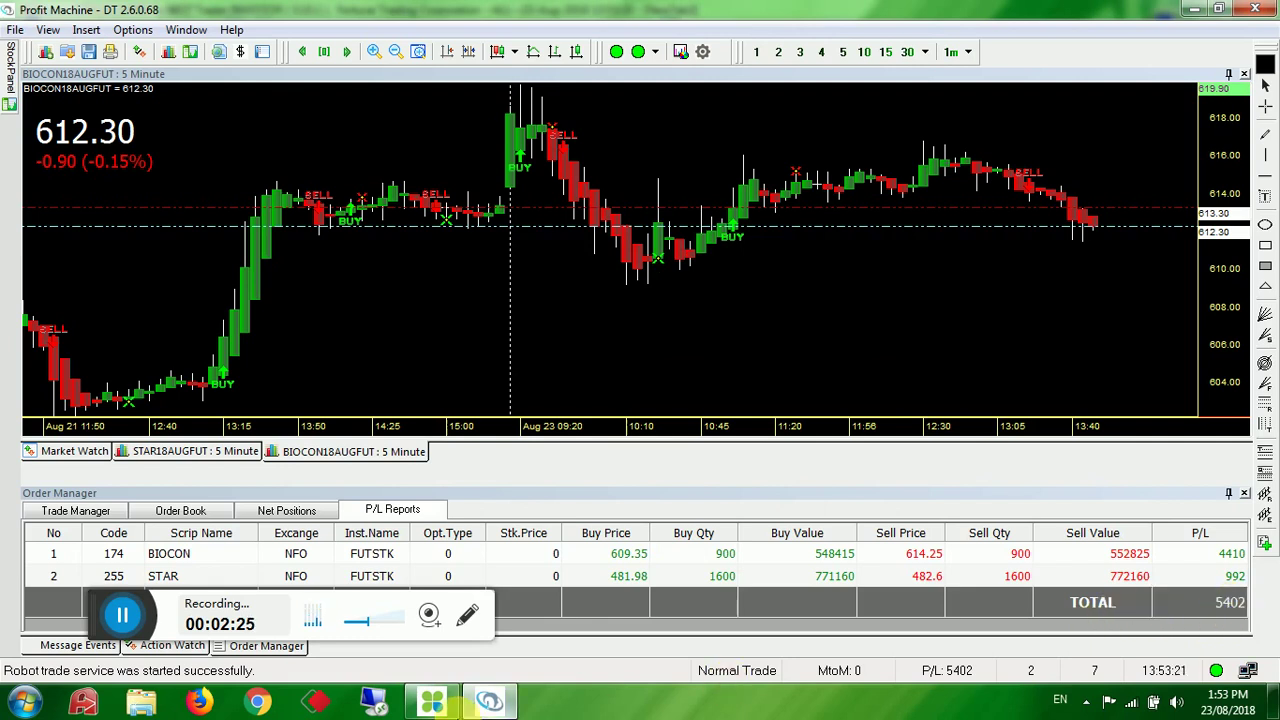
# In NEST Trader, check the BIOCON and STAR admin positions, then open the RMS View Limits window
pyautogui.click(432, 700)
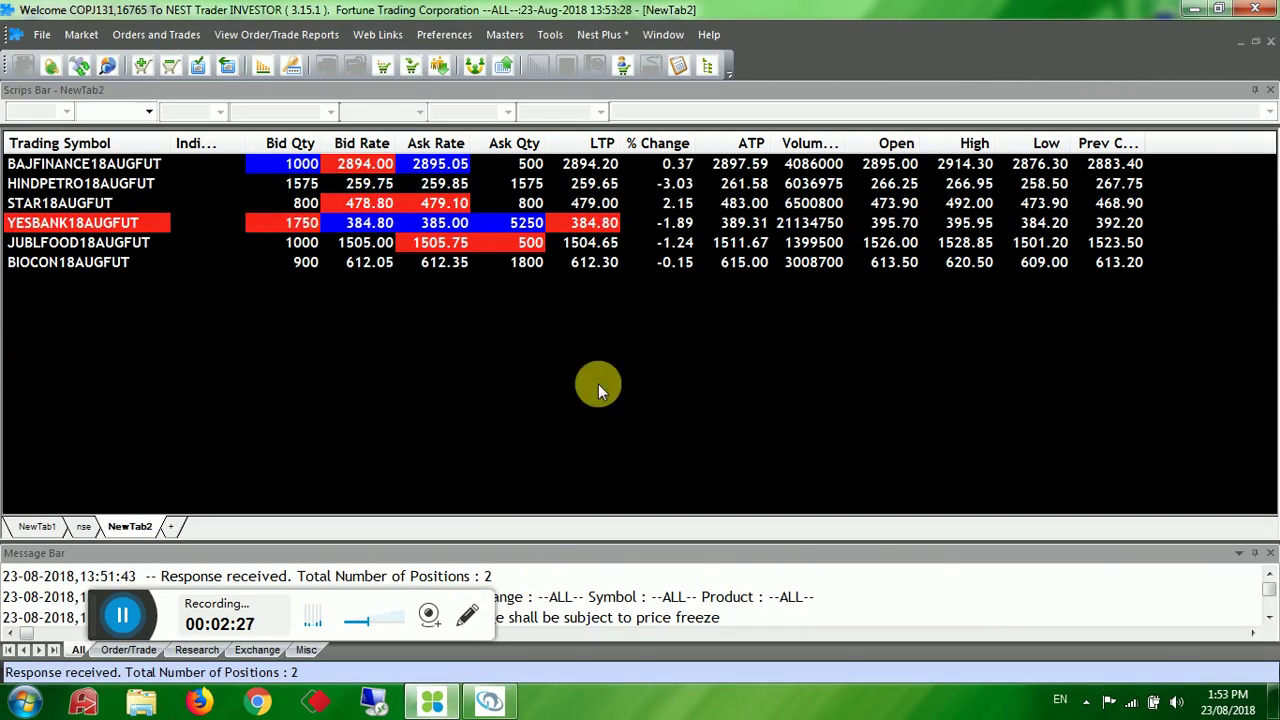
pyautogui.hotkey('alt', 'F6')
pyautogui.click(790, 232)
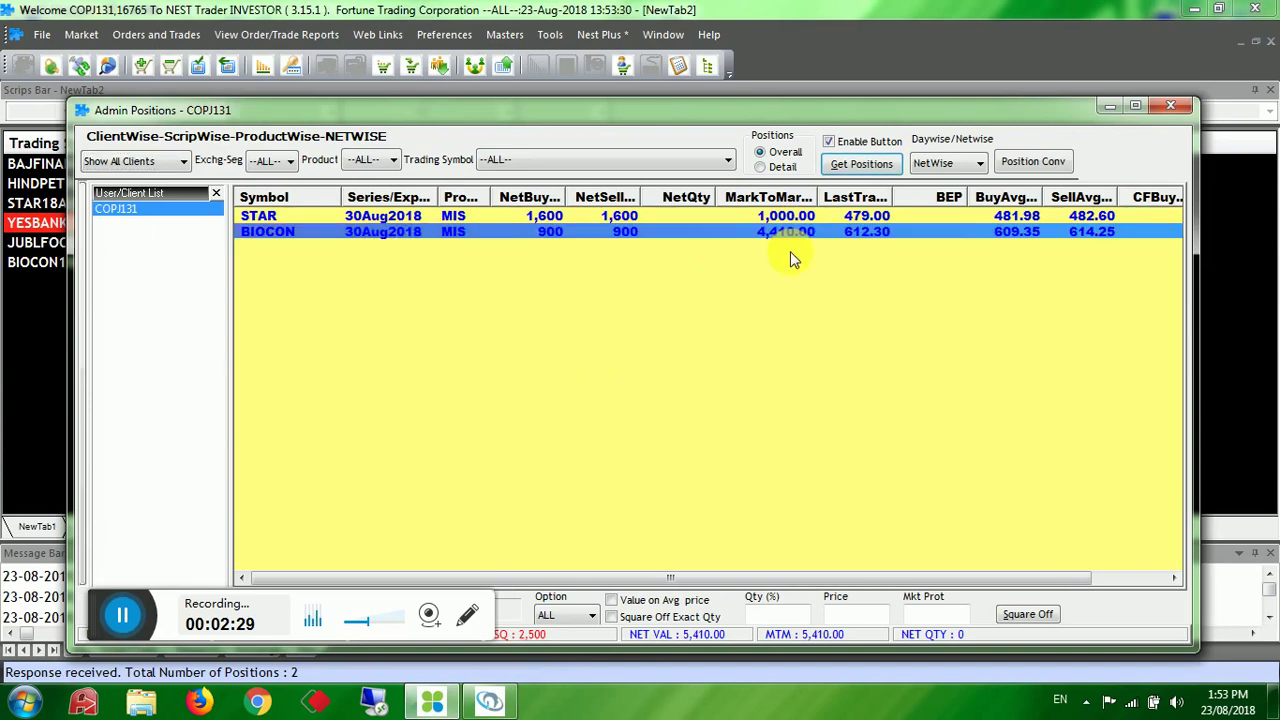
pyautogui.click(795, 217)
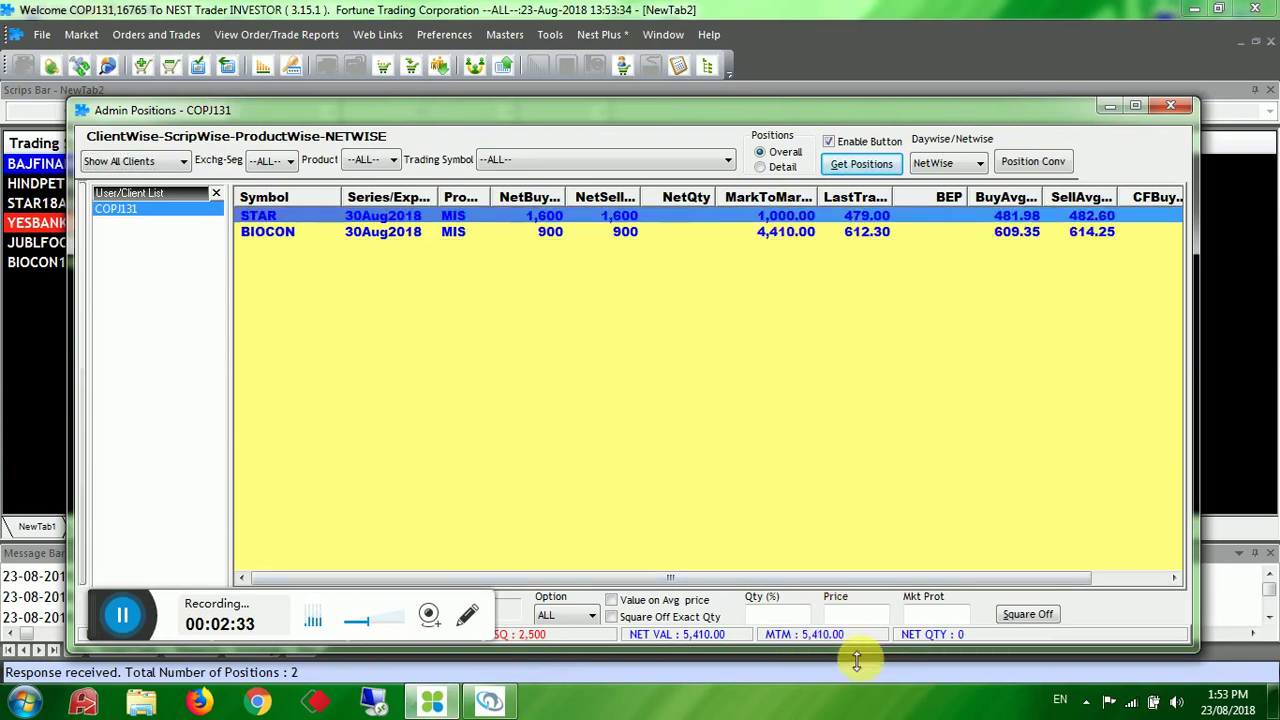
pyautogui.click(1170, 105)
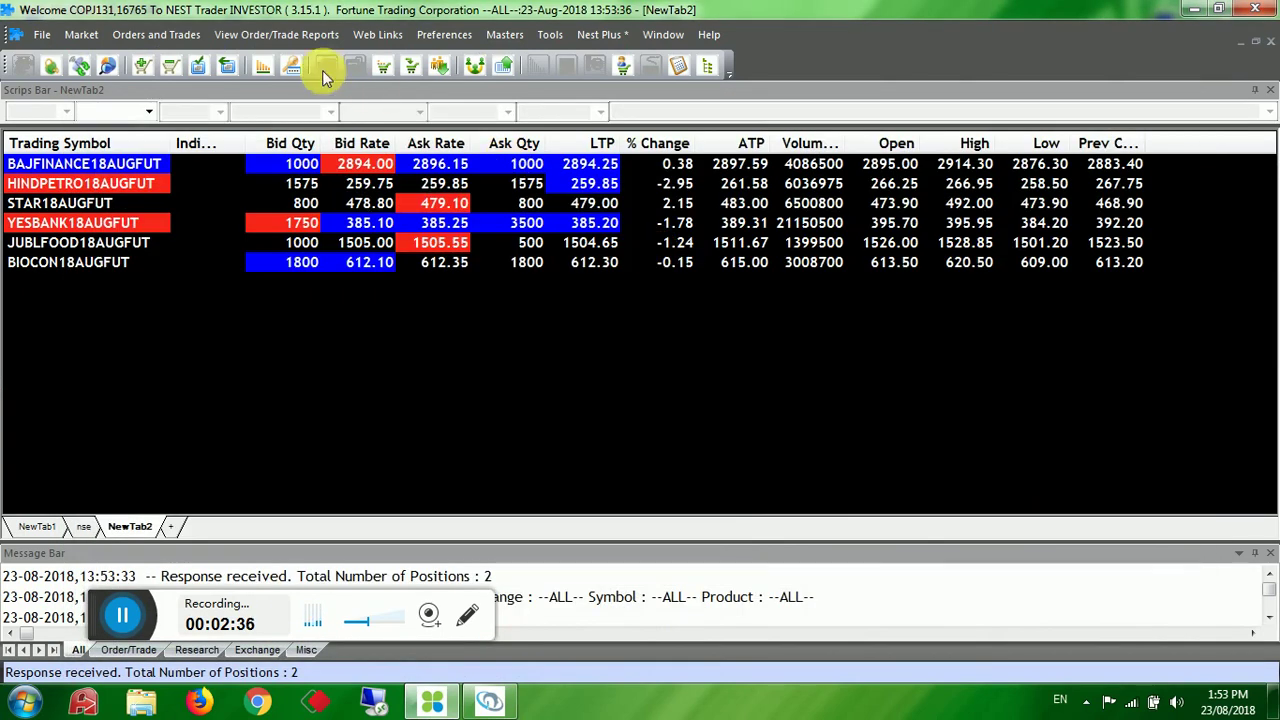
pyautogui.click(225, 34)
pyautogui.click(300, 189)
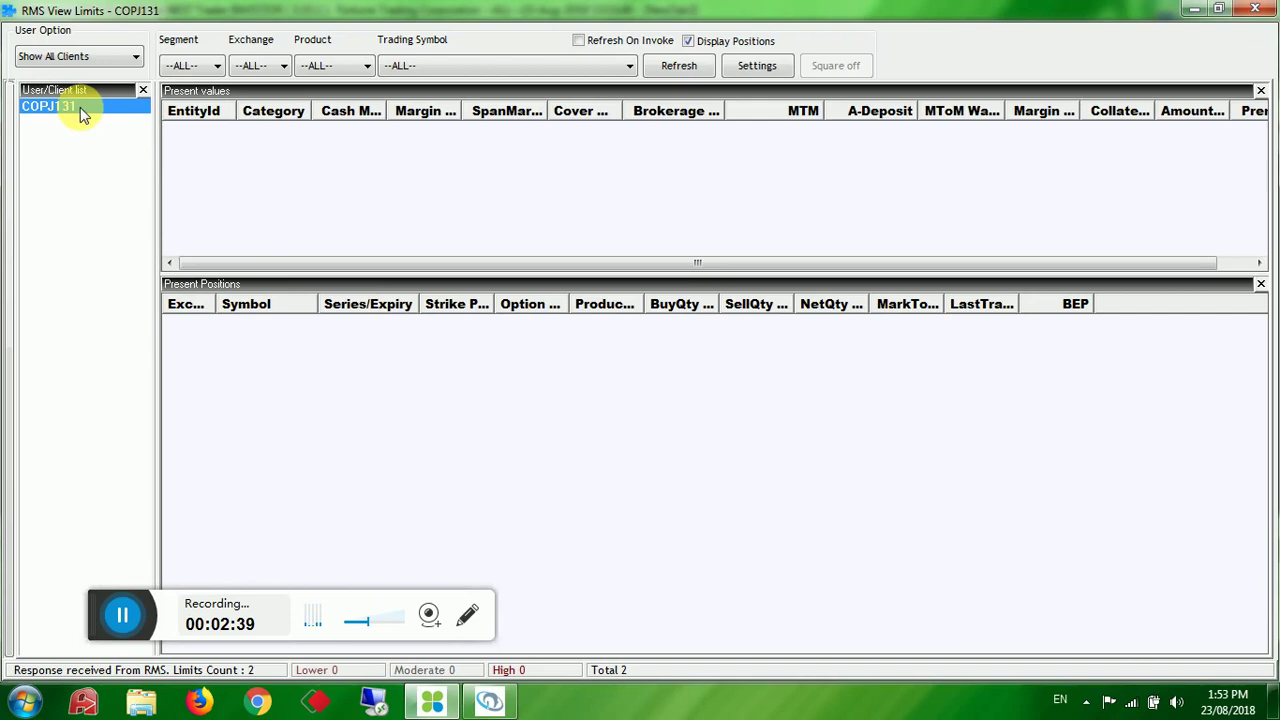
# Load the client's RMS limits and positions (MTM 1,000 and 4,410), then close the window
pyautogui.click(86, 107)
pyautogui.click(346, 134)
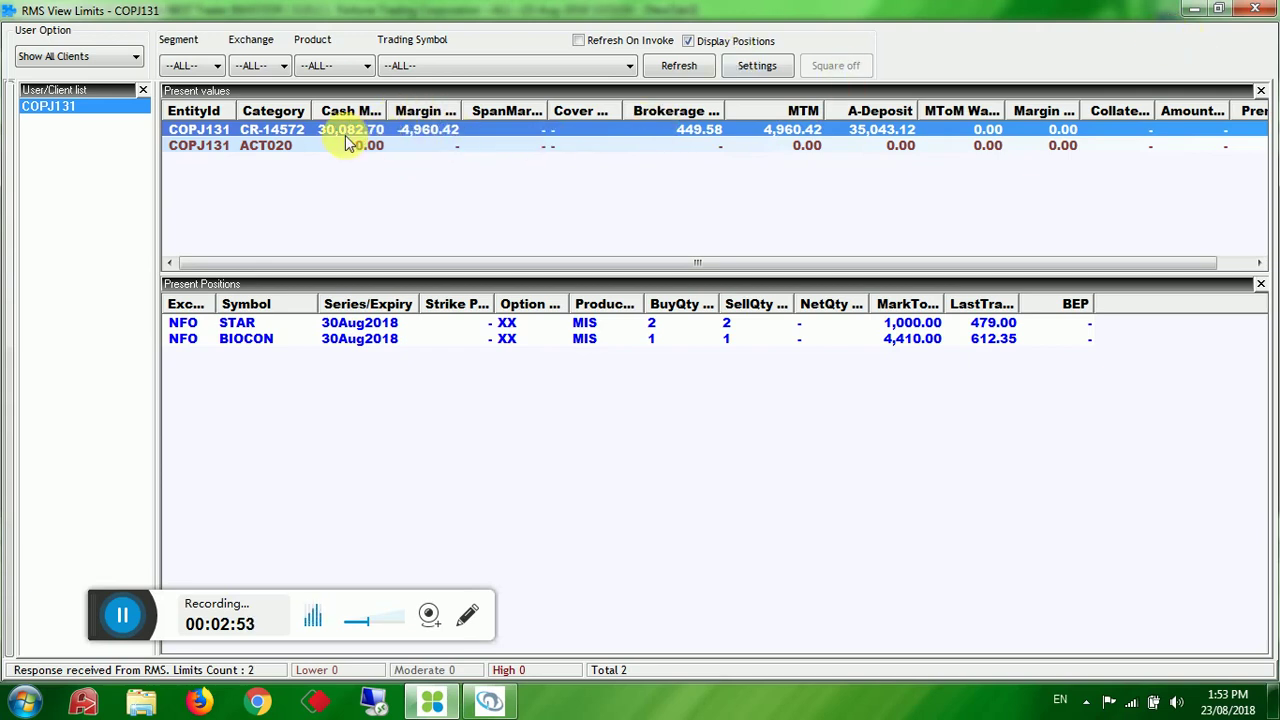
pyautogui.click(1258, 10)
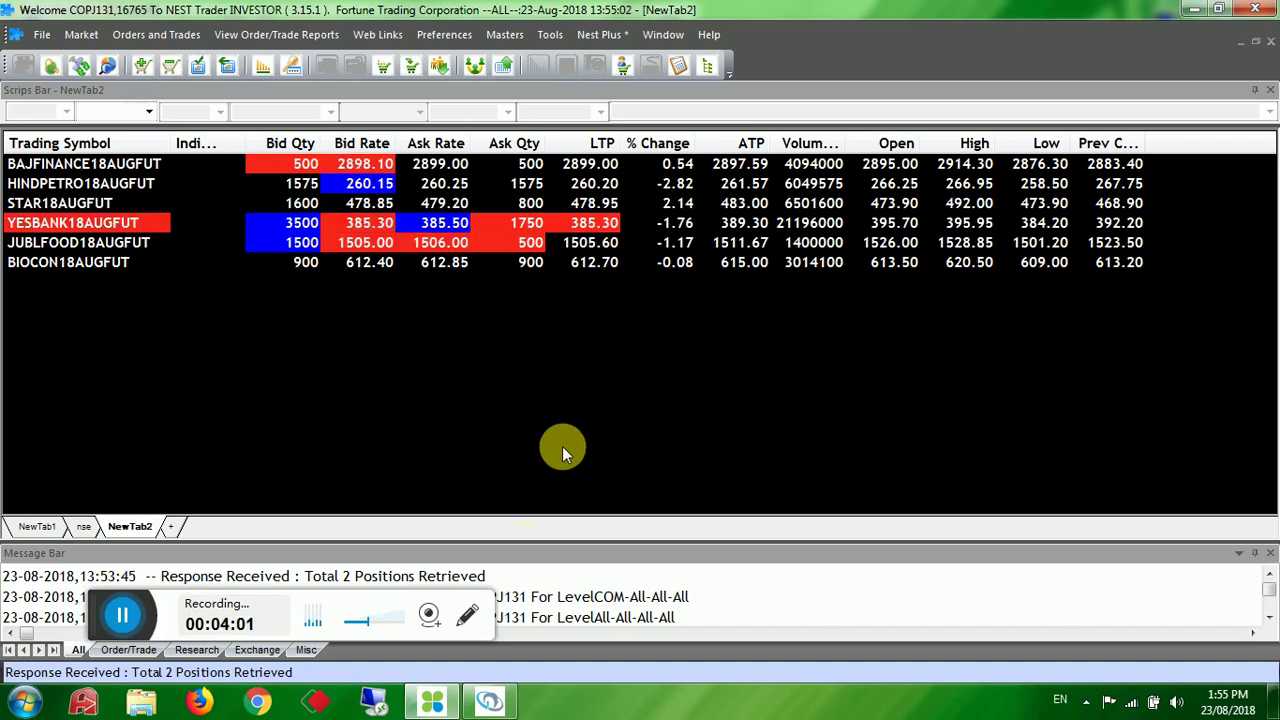
# Bring Profit Machine forward with the BIOCON chart at 612.70 and P/L total 5402
pyautogui.click(493, 699)
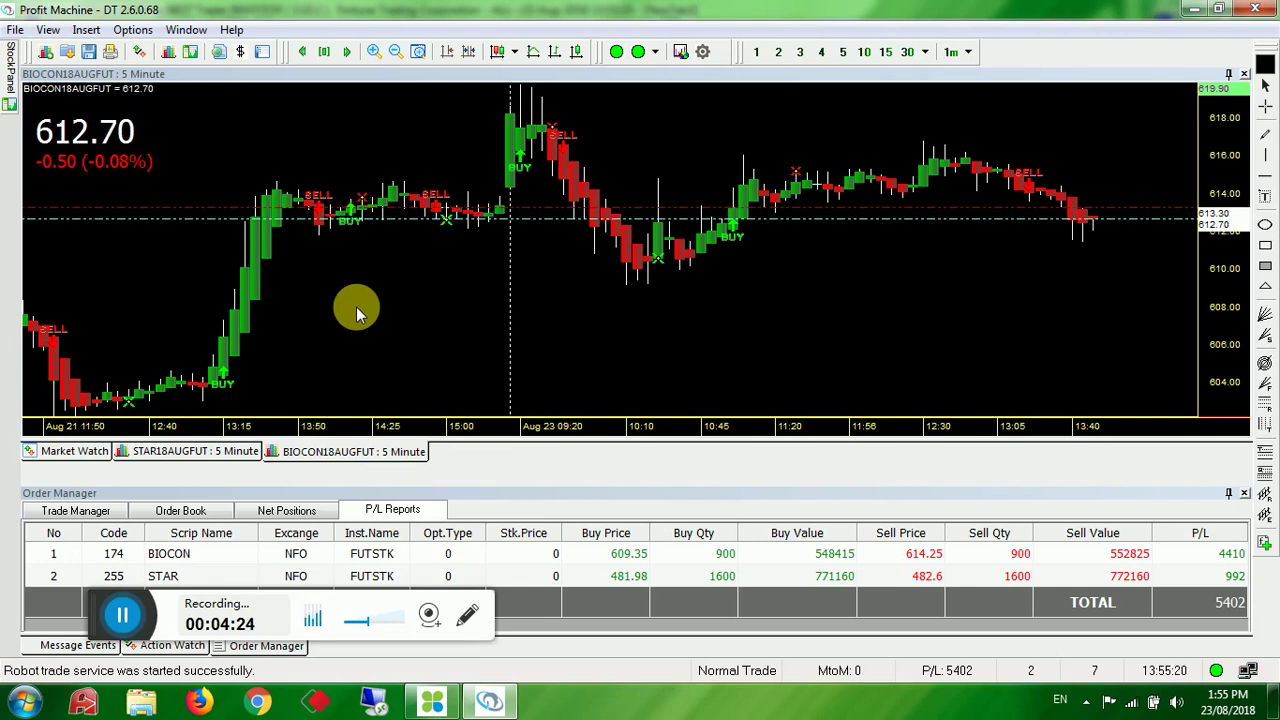
pyautogui.click(703, 53)
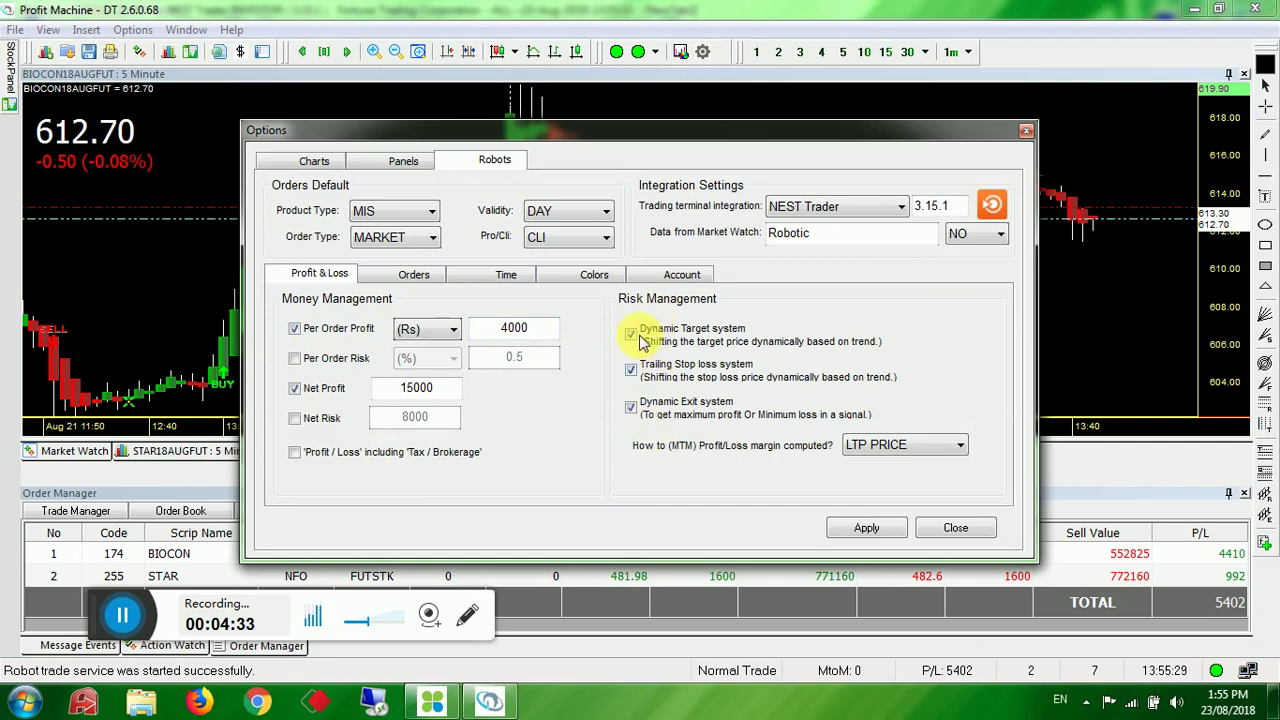
pyautogui.click(418, 274)
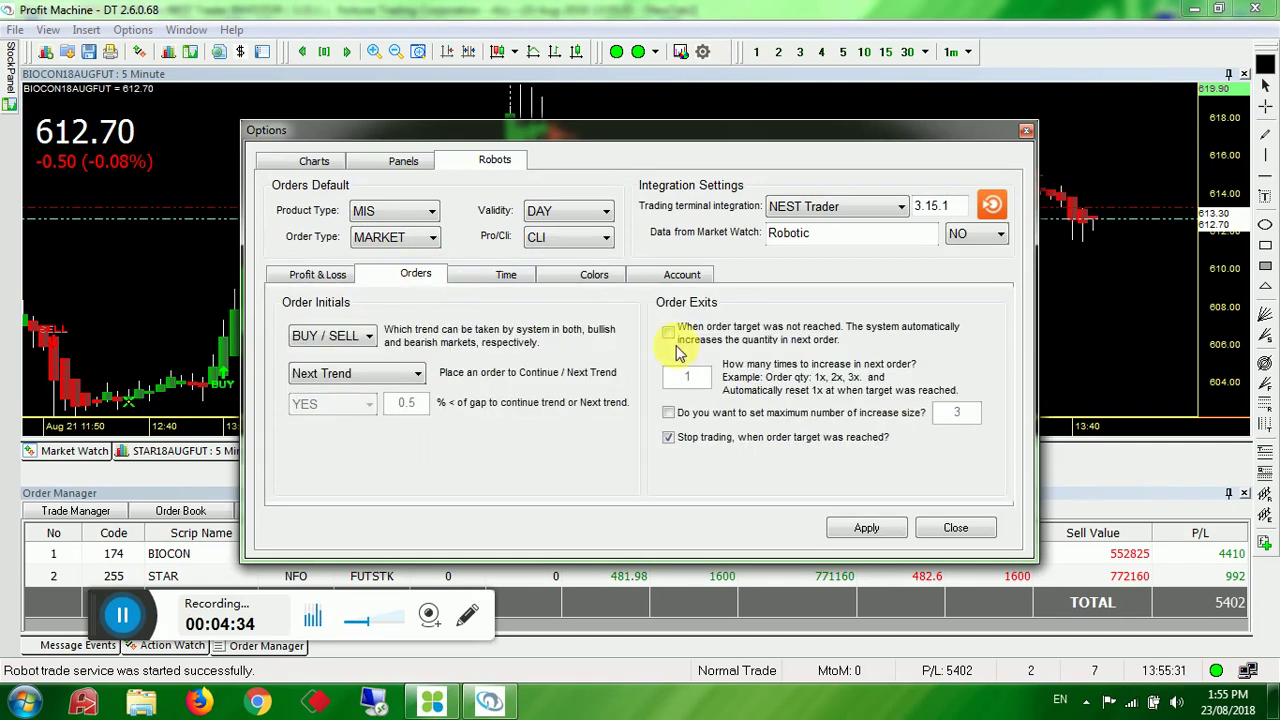
pyautogui.click(670, 443)
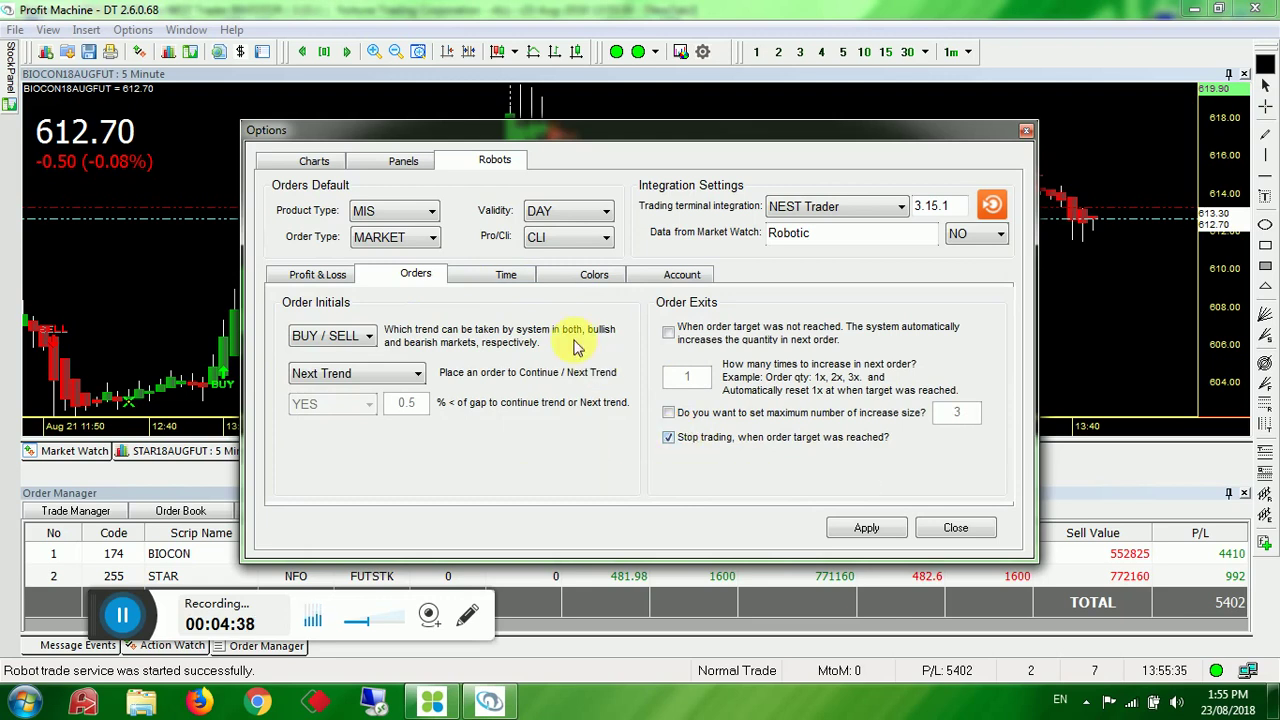
pyautogui.click(510, 274)
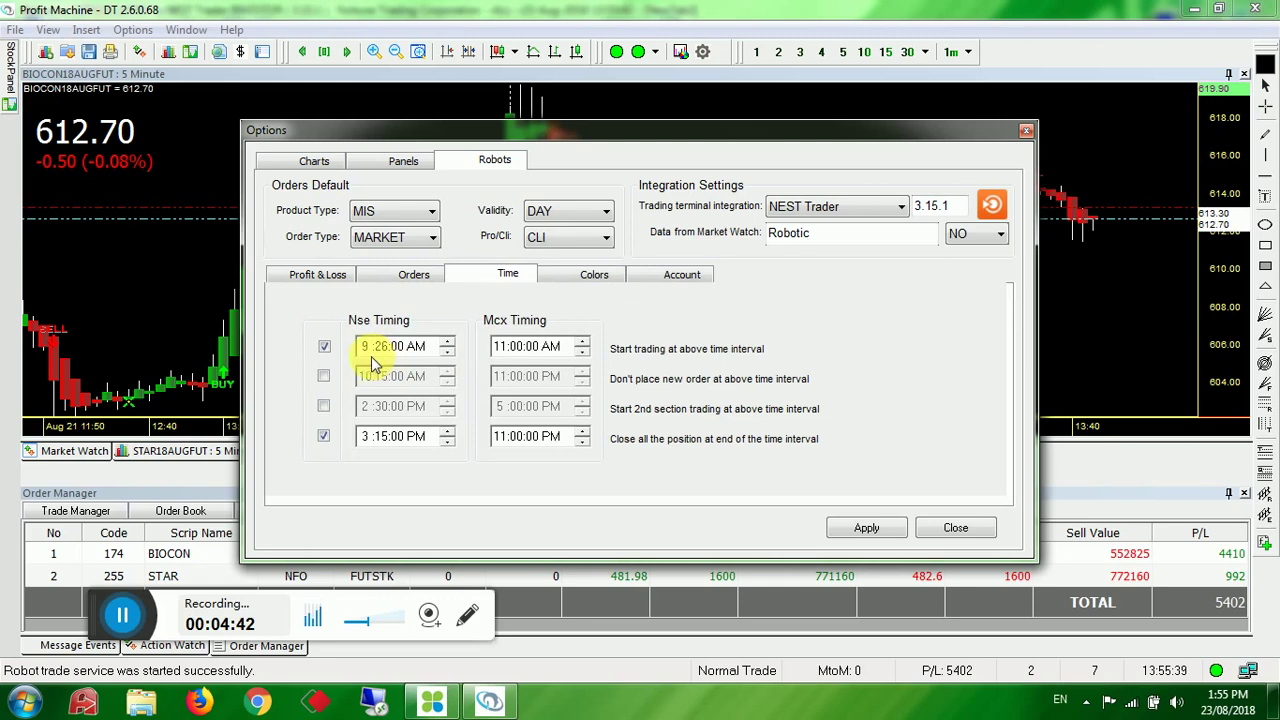
pyautogui.click(950, 530)
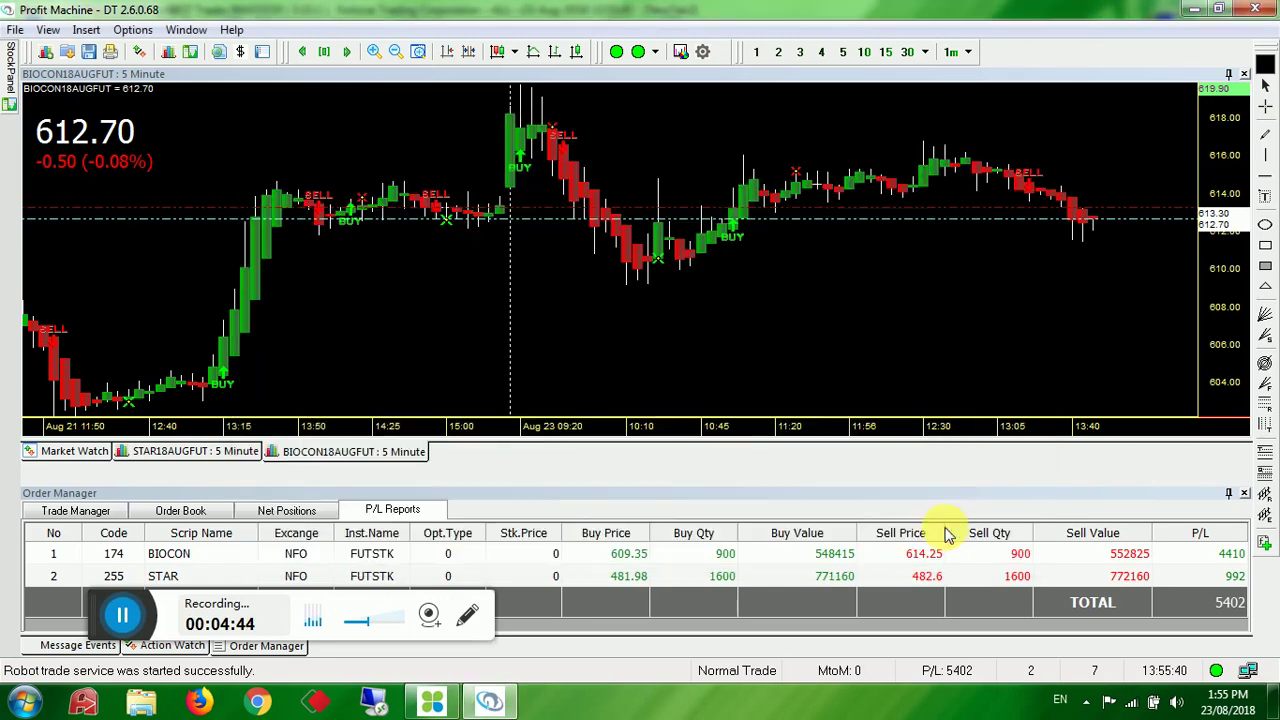